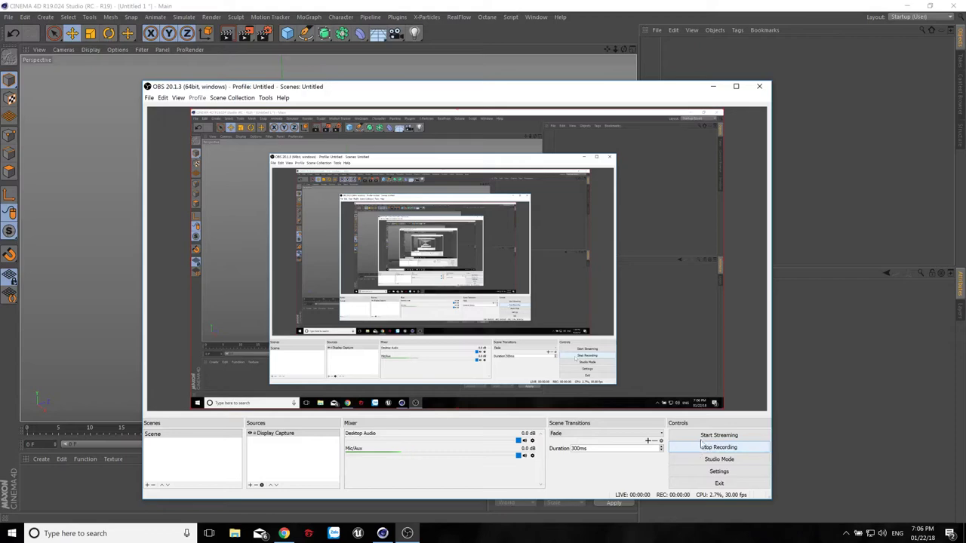
- Minimize the recorder window and orbit the view around the empty Untitled 1 scene
click(713, 87)
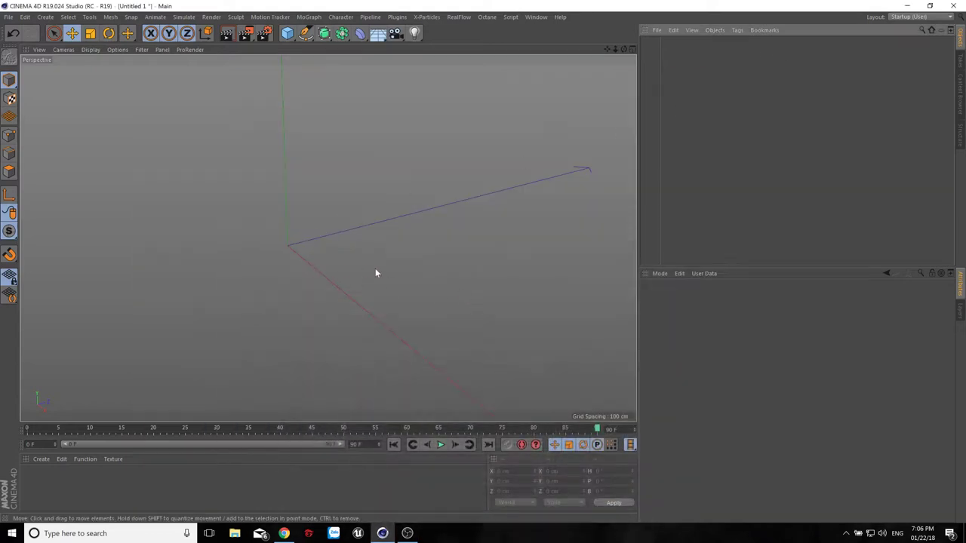
mouse_move(349, 280)
alt+mouse_down()
mouse_move(345, 295)
mouse_move(358, 303)
alt+mouse_up()
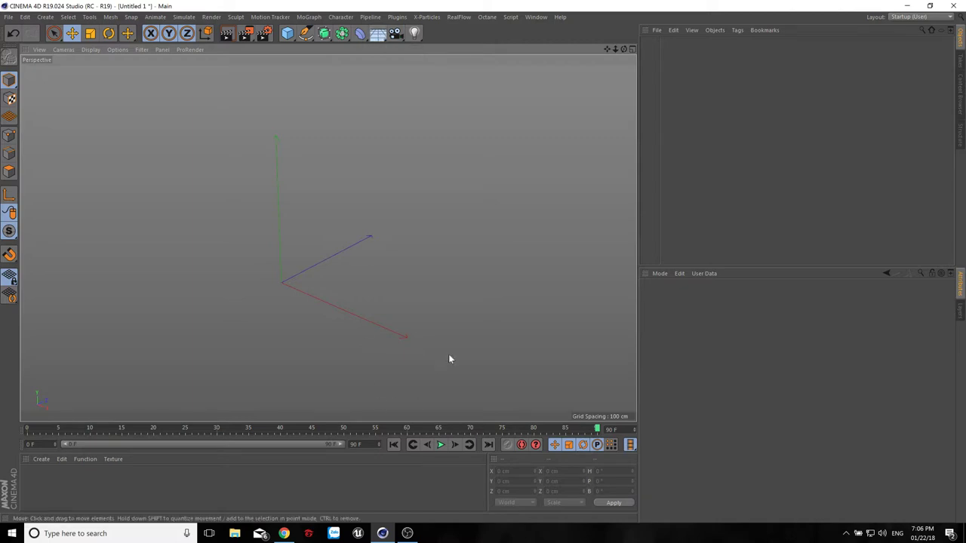
- Add a 400 cm Plane primitive to the scene
click(288, 33)
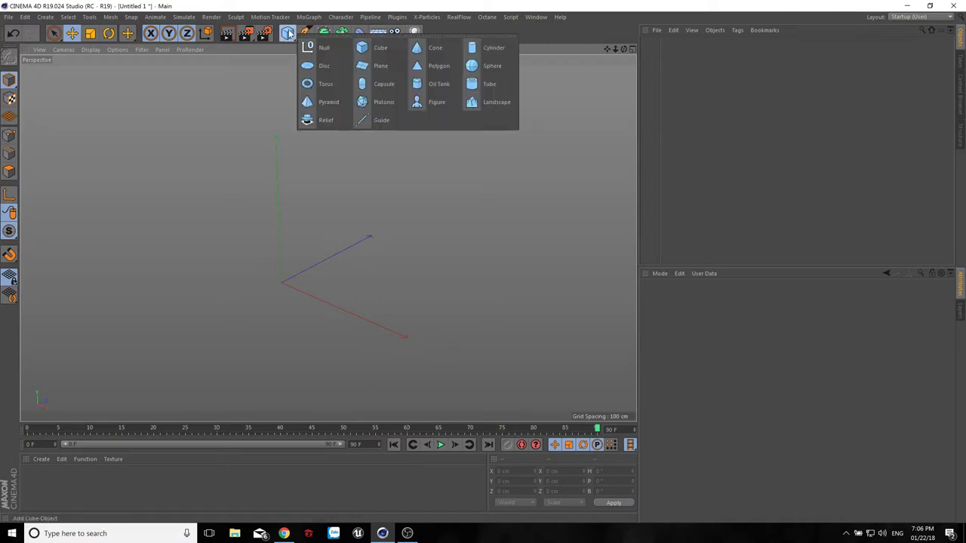
click(381, 66)
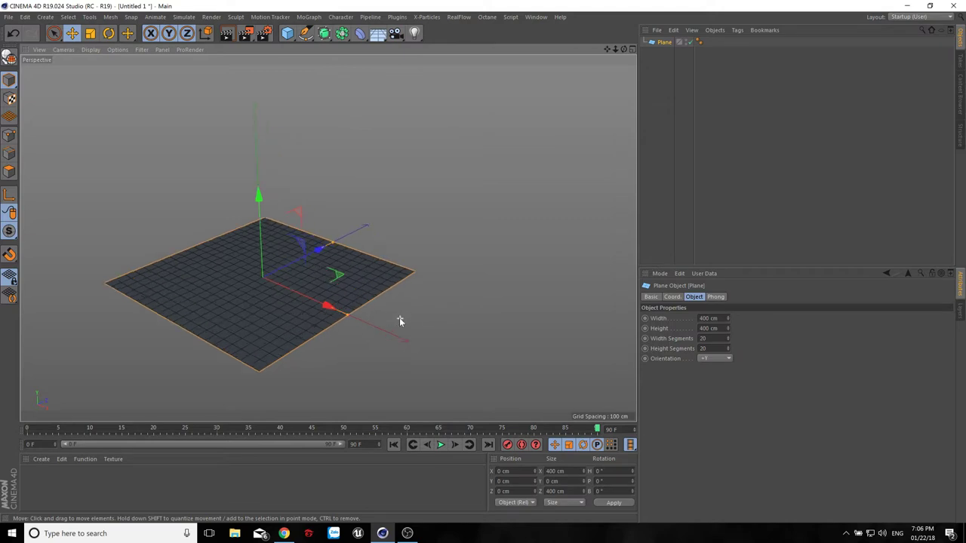
mouse_move(365, 329)
alt+mouse_down()
mouse_move(284, 334)
mouse_move(303, 307)
mouse_move(363, 302)
mouse_move(348, 323)
alt+mouse_up()
- Set the Plane's Width Segments and Height Segments to 100 each
click(702, 338)
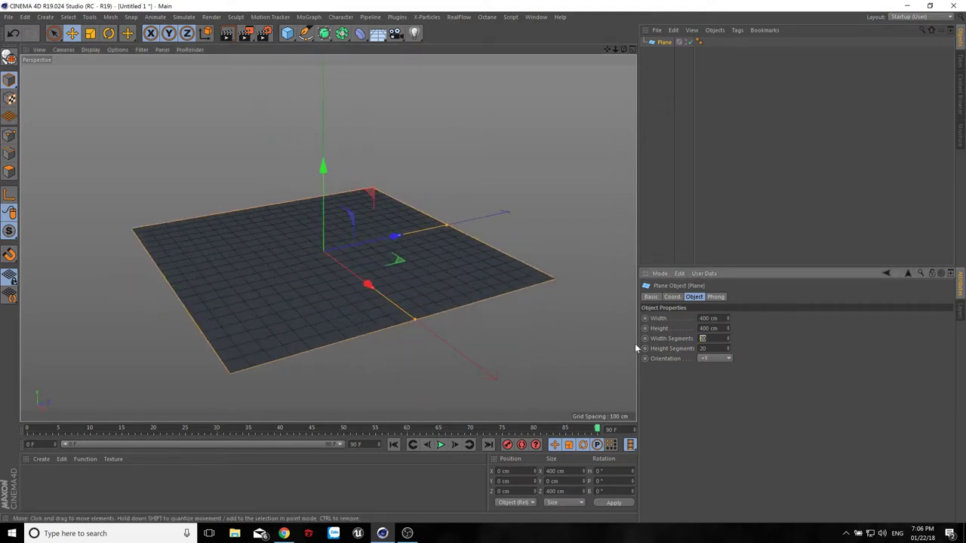
text(100)
key(Tab)
text(100)
key(Return)
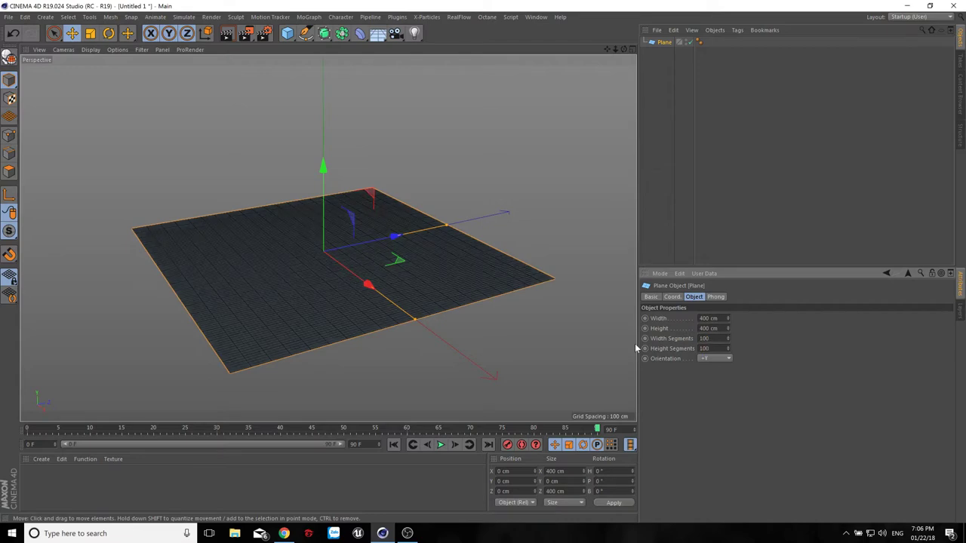
mouse_move(423, 295)
alt+mouse_down()
mouse_move(362, 295)
mouse_move(369, 328)
mouse_move(281, 290)
mouse_move(359, 291)
mouse_move(371, 312)
mouse_move(321, 298)
alt+mouse_up()
scroll(354, 297, up, 3)
scroll(281, 290, down, 3)
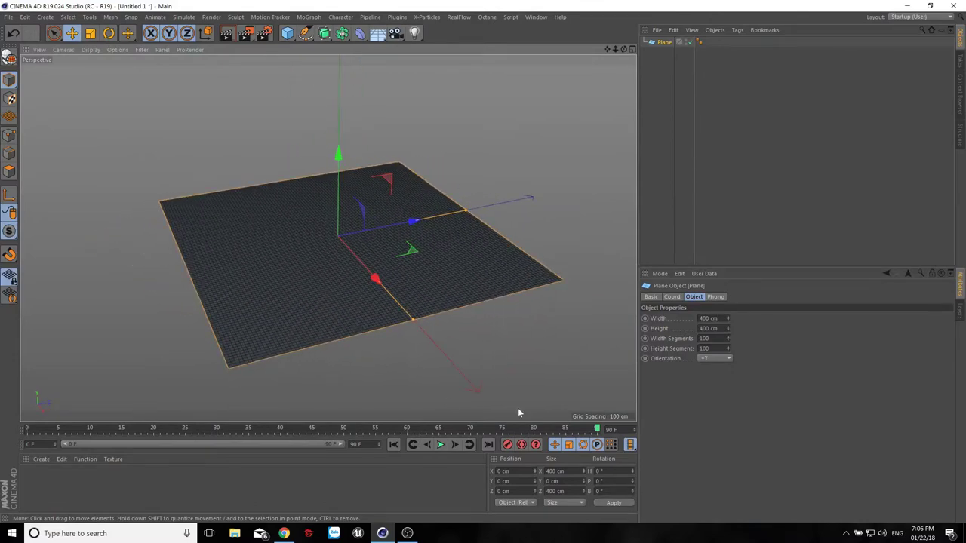
- Add a MoGraph Random effector and place it under the Plane
click(308, 17)
mouse_move(332, 32)
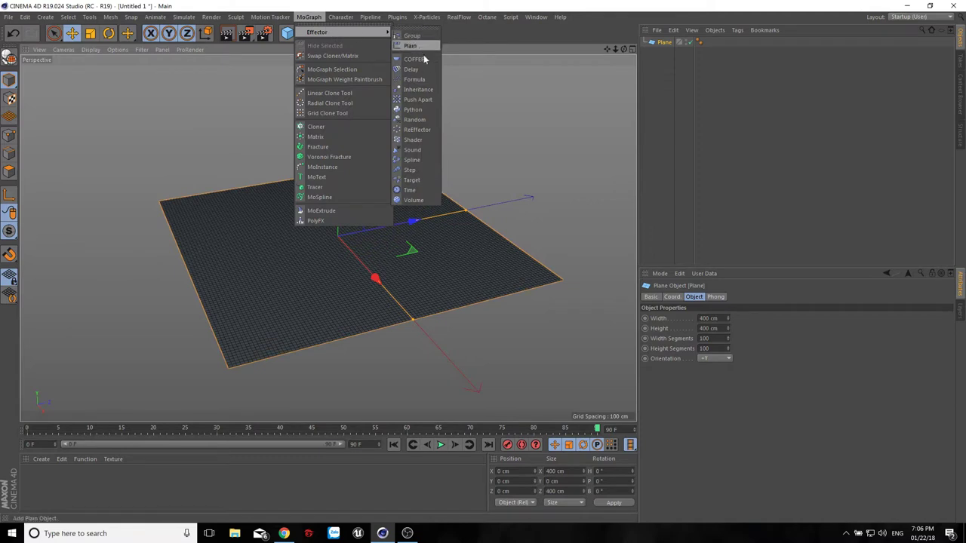
click(414, 120)
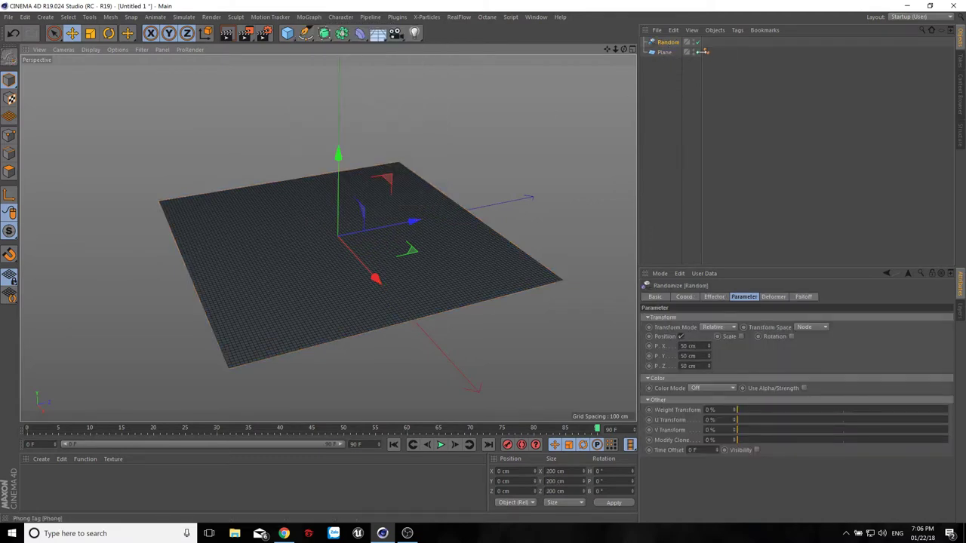
drag(668, 44, 670, 56)
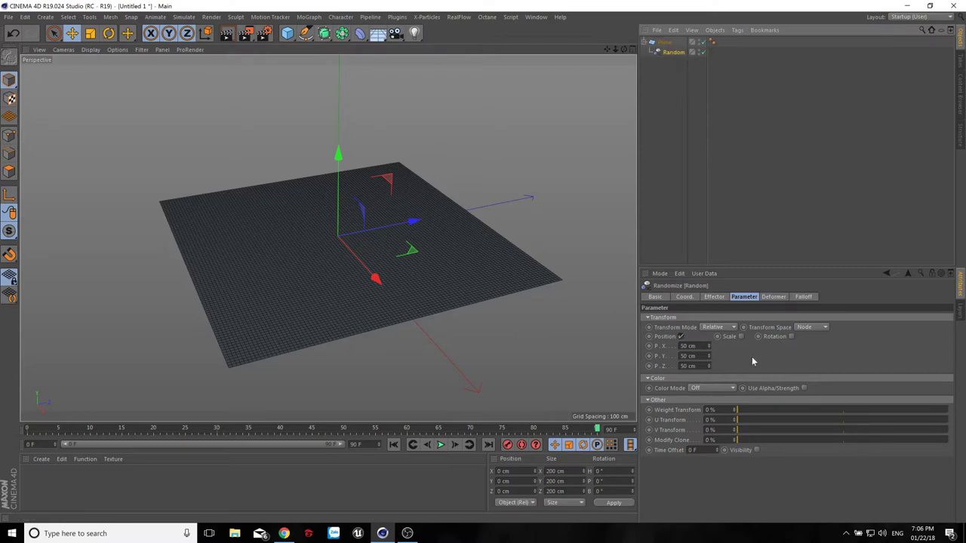
click(664, 43)
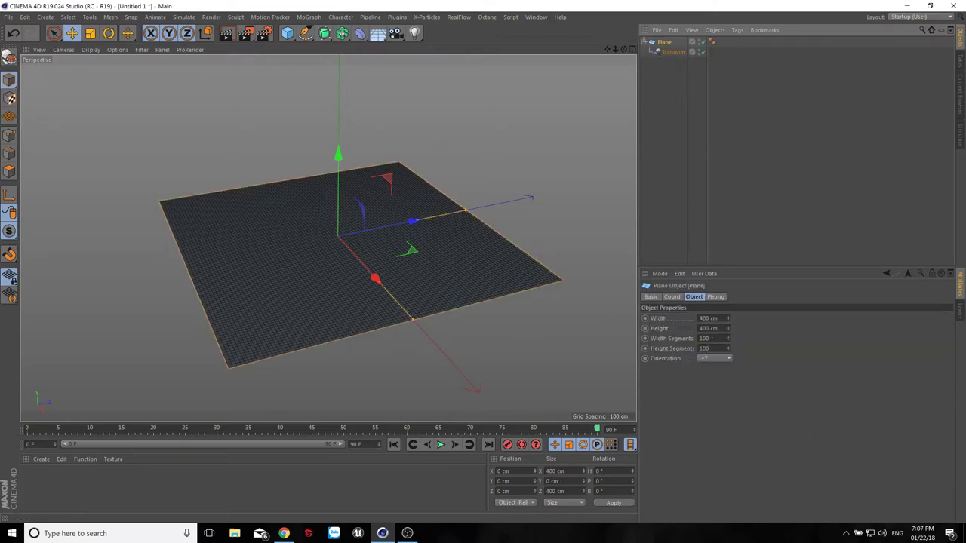
- Set the Random effector's Deformation to Point, scattering the plane into shards
click(679, 54)
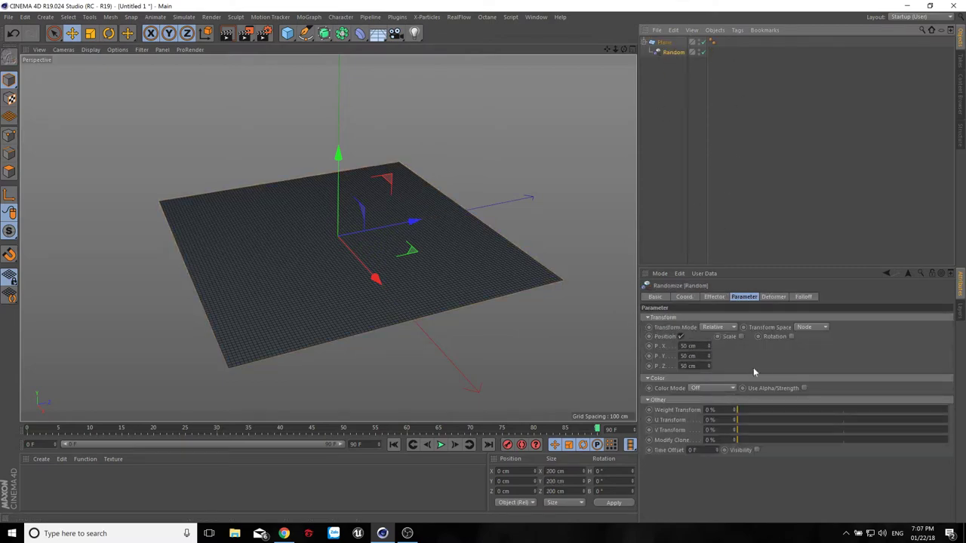
click(772, 297)
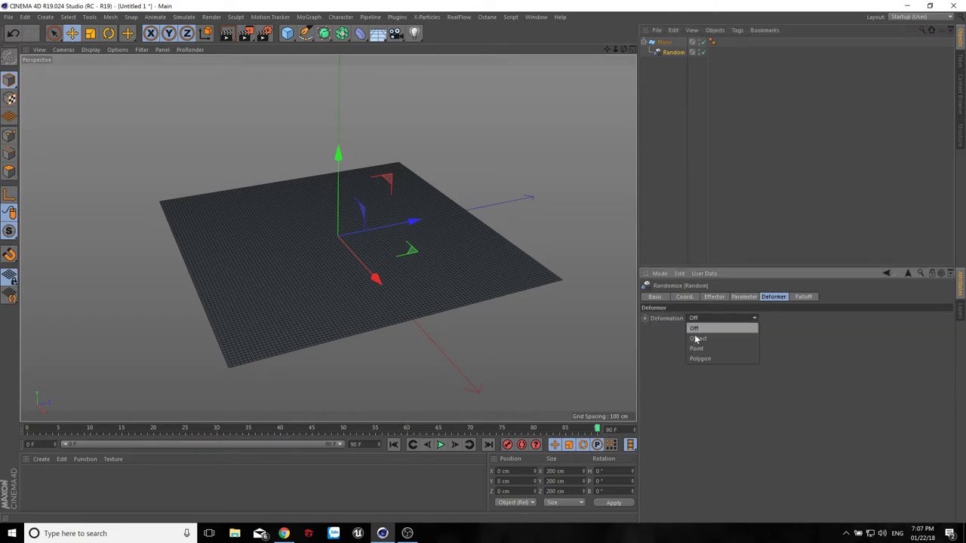
click(695, 349)
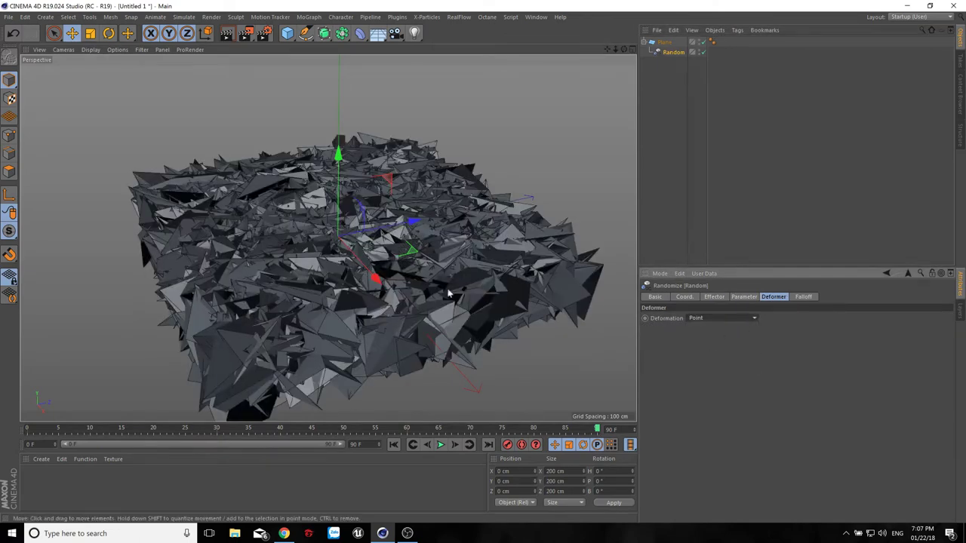
mouse_move(373, 325)
alt+mouse_down()
mouse_move(317, 329)
mouse_move(328, 283)
alt+mouse_up()
scroll(317, 329, down, 3)
- Switch the Random effector's Random Mode to Noise
click(714, 298)
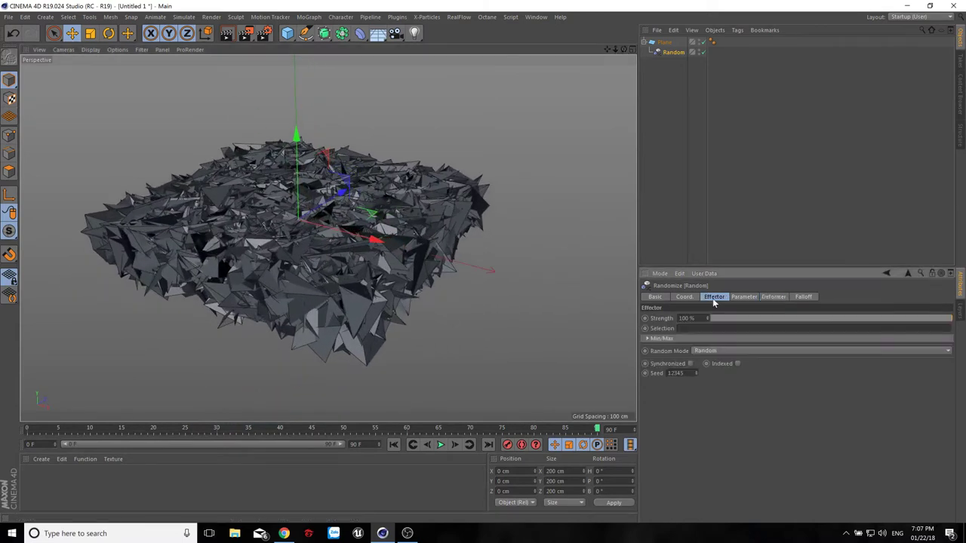
click(719, 352)
click(704, 383)
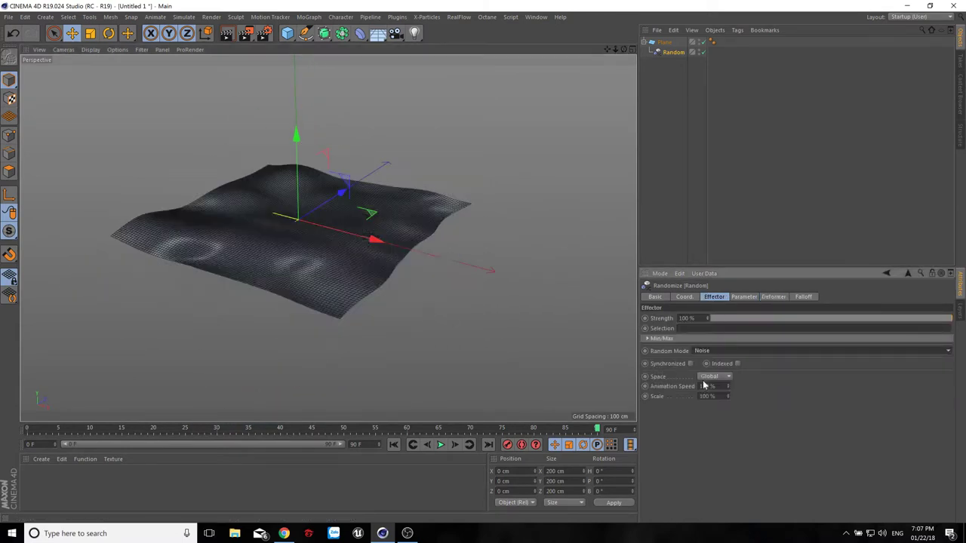
- Play the animation to preview the smooth waves from a low side view, then stop
click(440, 444)
scroll(297, 291, up, 2)
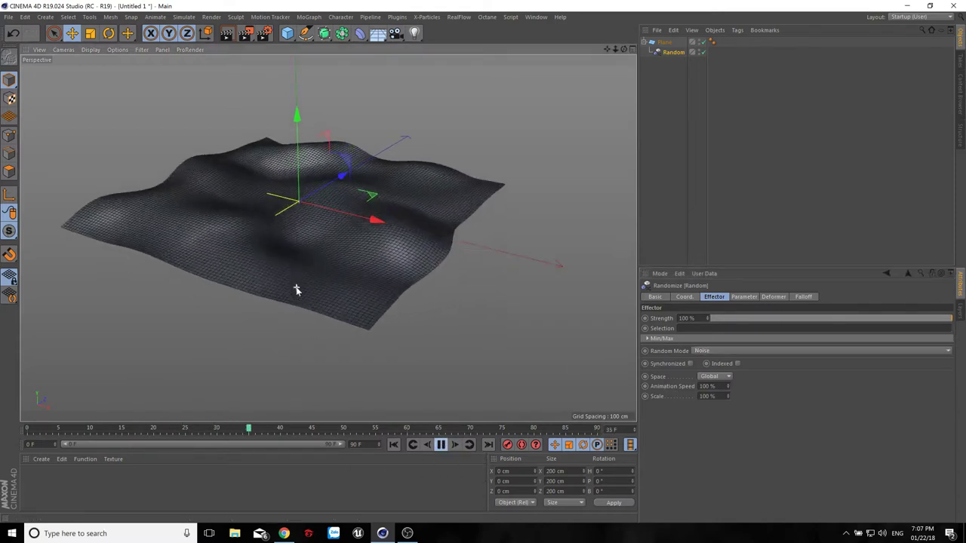
mouse_move(370, 317)
alt+mouse_down()
mouse_move(303, 295)
mouse_move(336, 281)
mouse_move(417, 295)
mouse_move(400, 339)
mouse_move(301, 320)
mouse_move(352, 328)
alt+mouse_up()
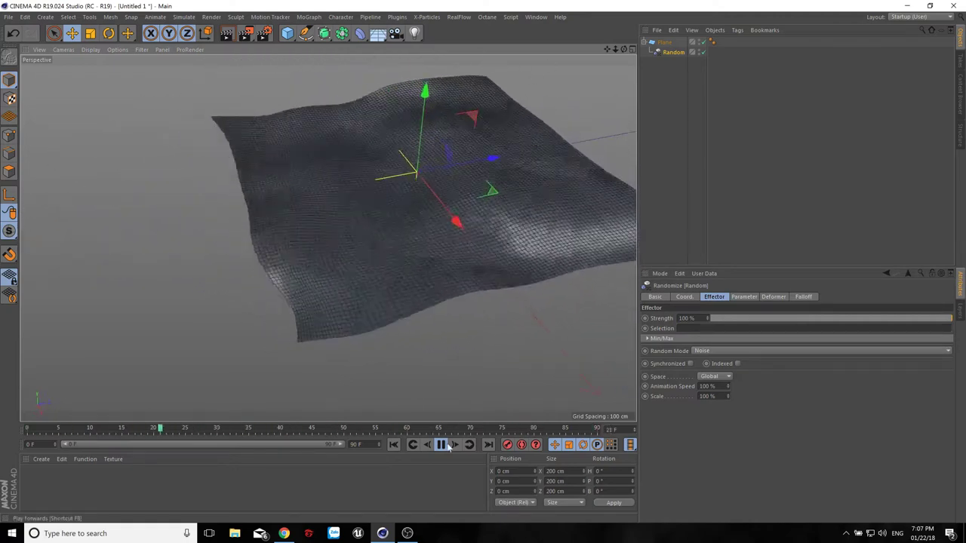
click(447, 446)
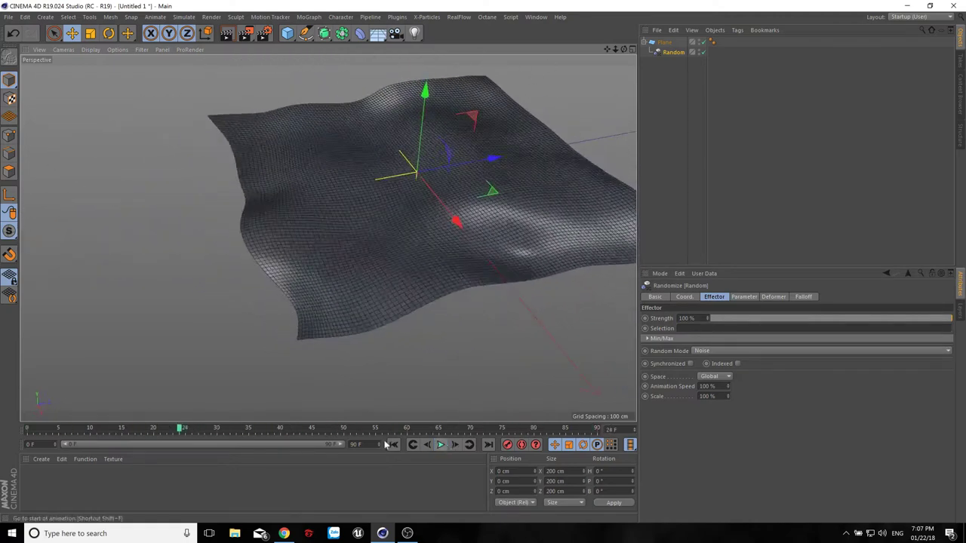
- Set the Random effector's P.X, P.Y and P.Z offsets to 0 cm
click(744, 298)
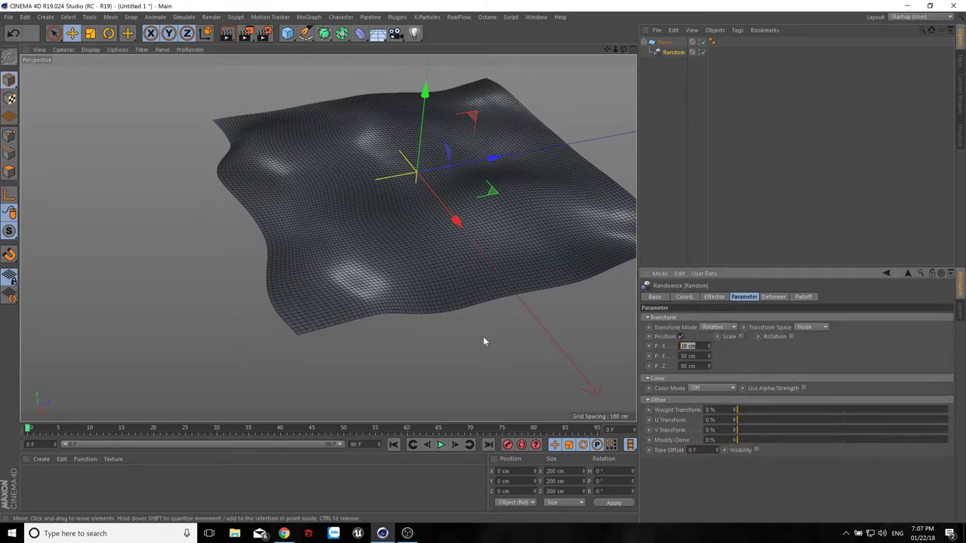
text(0)
key(Tab)
text(0)
key(Tab)
text(0)
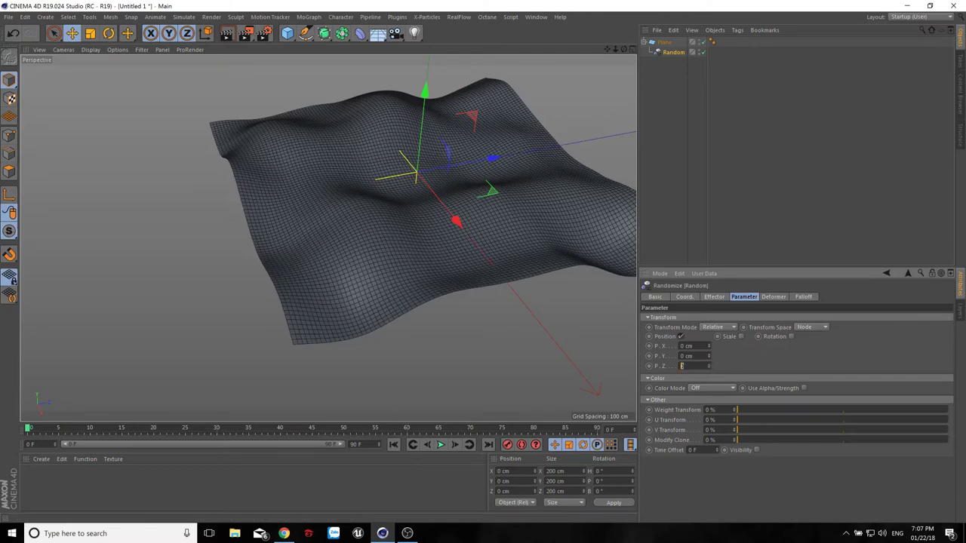
key(Return)
scroll(355, 284, down, 3)
scroll(376, 260, down, 2)
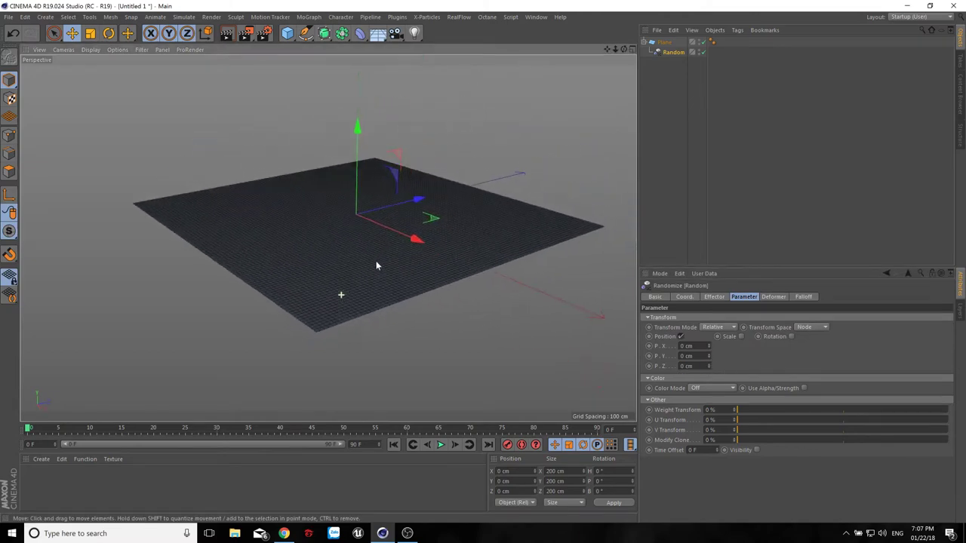
- Set the scene end frame and preview range to 300 frames
click(441, 445)
double_click(354, 443)
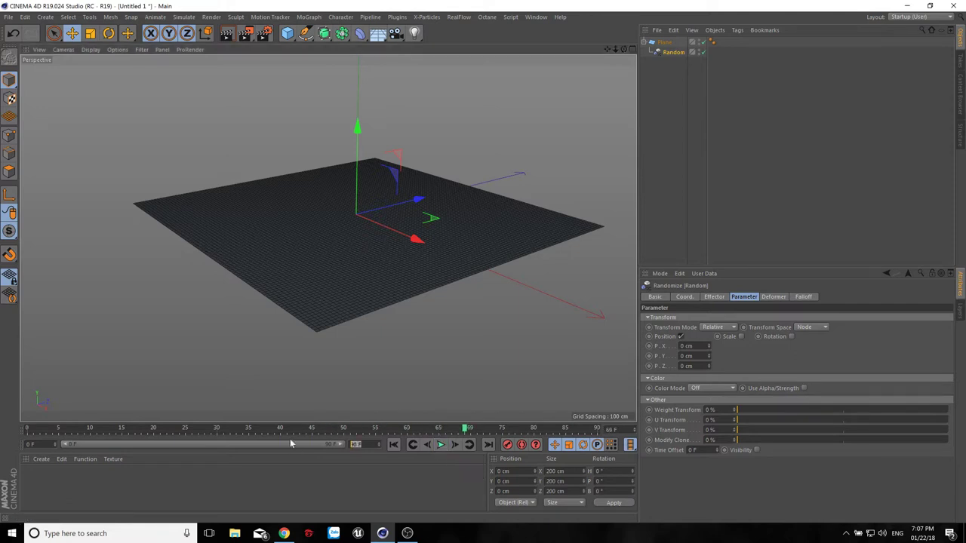
text(300)
key(Return)
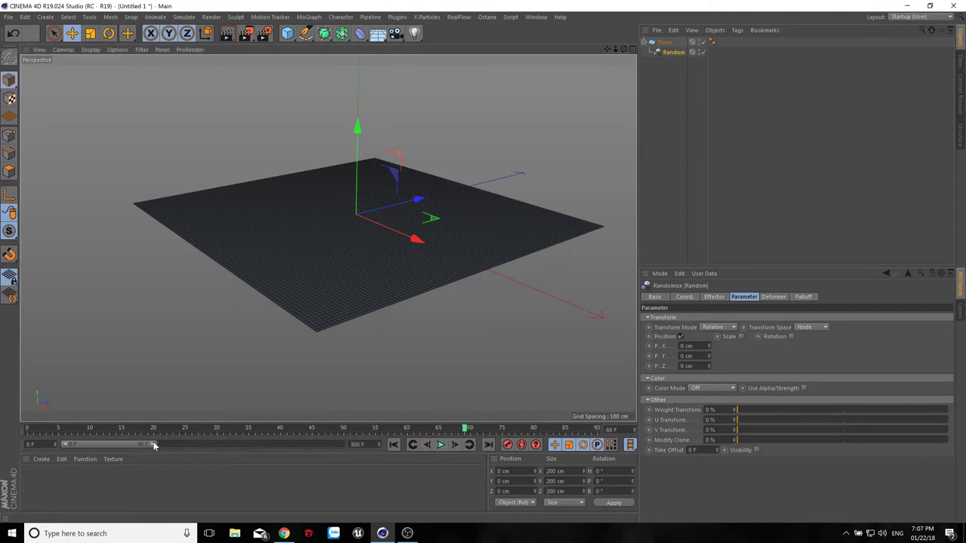
drag(154, 444, 381, 462)
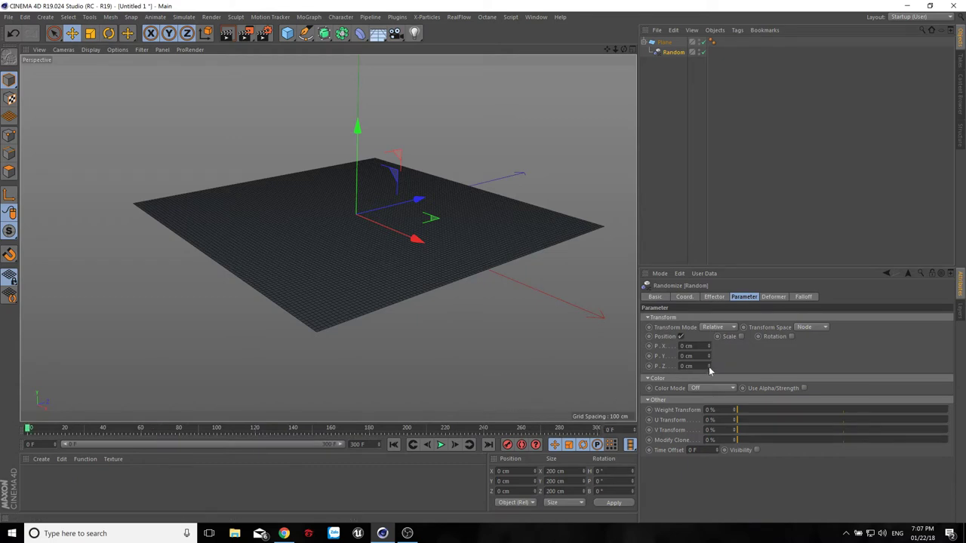
- Tune P.Z to 23 cm while playing the waves, then stop and rewind to frame 0
mouse_move(709, 366)
mouse_down()
mouse_move(708, 348)
mouse_move(709, 366)
mouse_up()
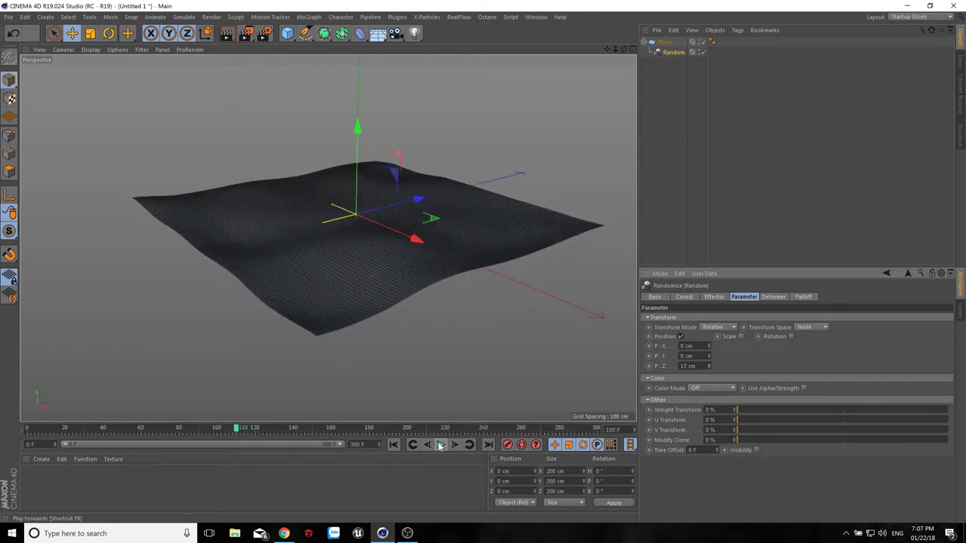
mouse_move(372, 275)
alt+mouse_down()
mouse_move(259, 253)
mouse_move(357, 254)
mouse_move(686, 373)
mouse_move(424, 460)
alt+mouse_up()
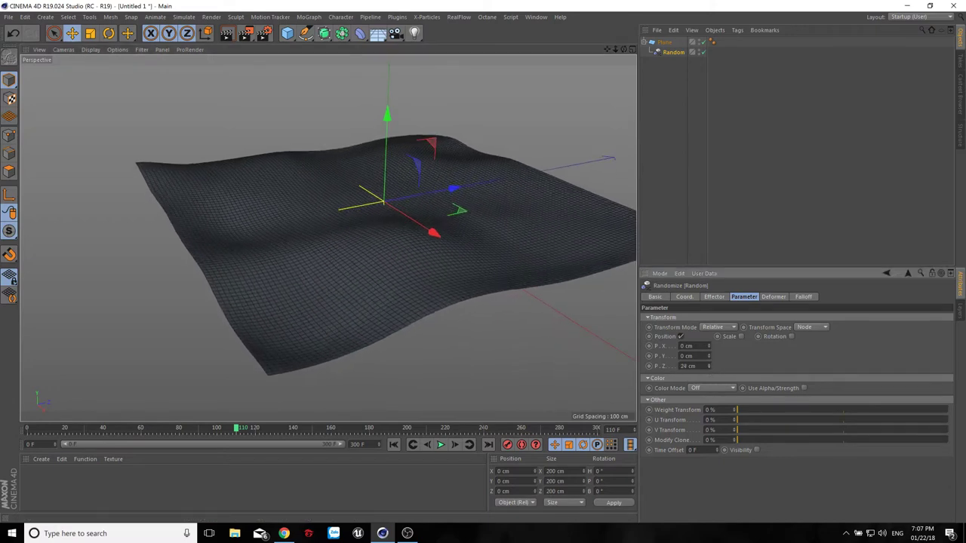
click(441, 444)
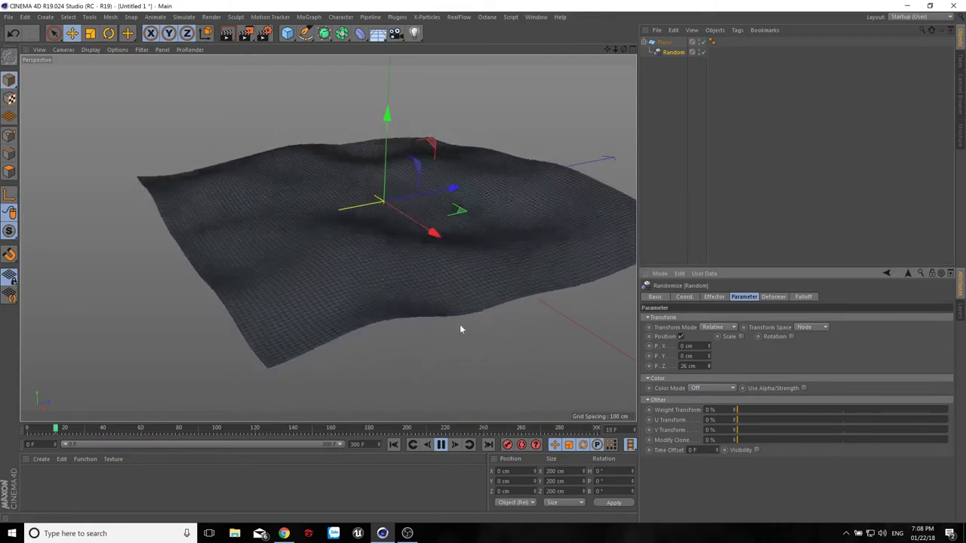
alt+drag(413, 345, 370, 321)
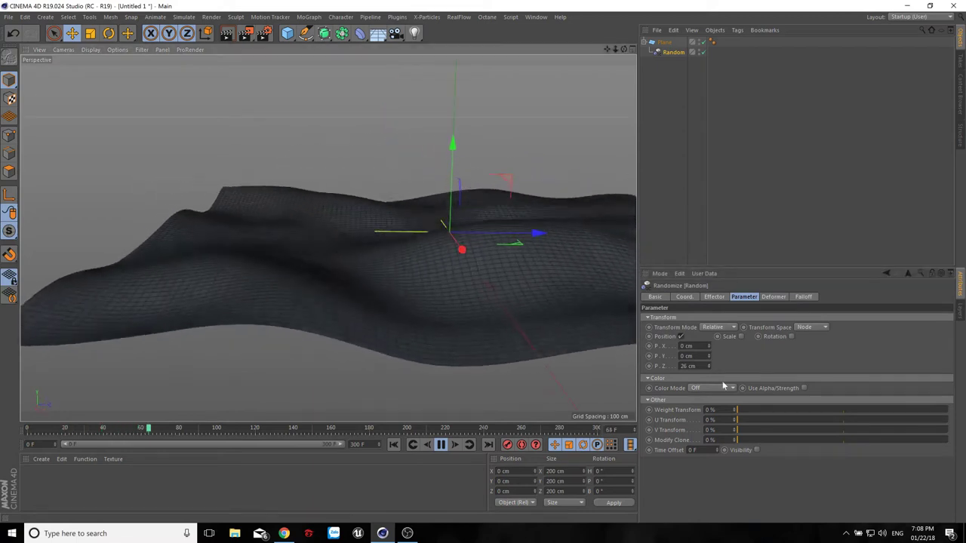
drag(708, 366, 707, 367)
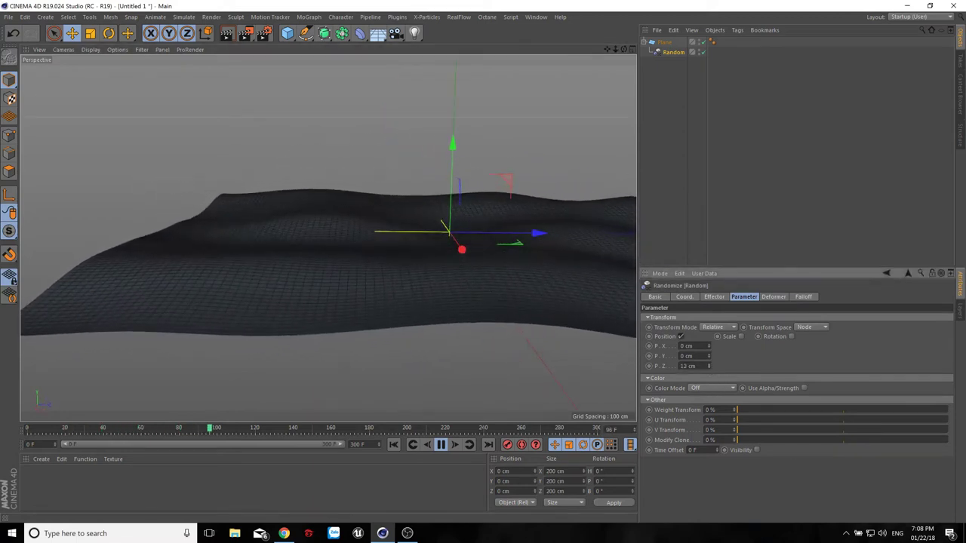
mouse_move(321, 273)
alt+mouse_down()
mouse_move(434, 280)
mouse_move(401, 267)
mouse_move(452, 286)
alt+mouse_up()
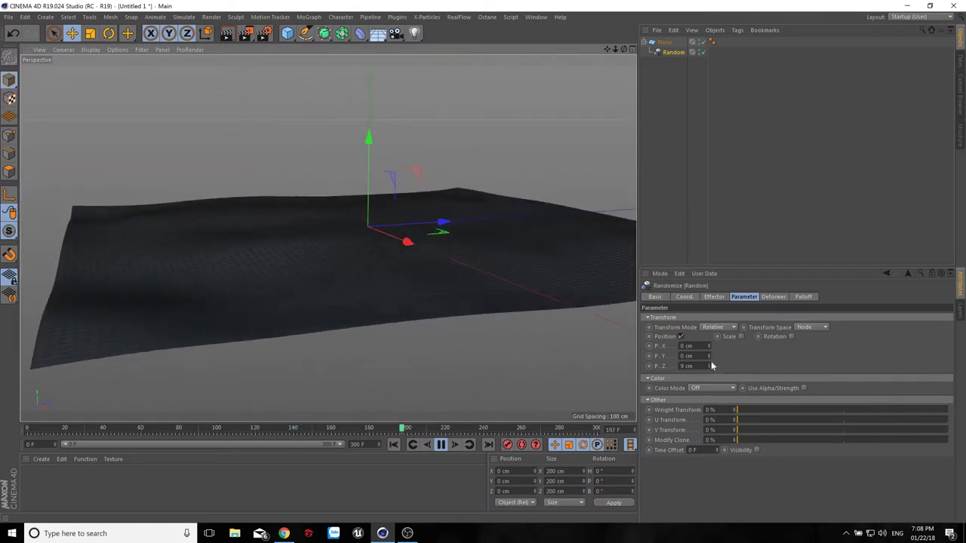
drag(708, 369, 708, 354)
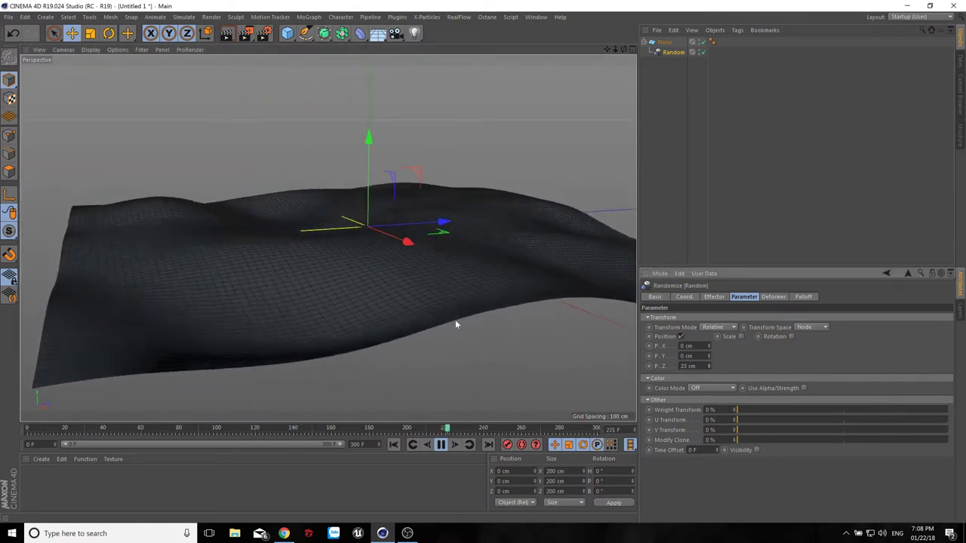
mouse_move(414, 317)
alt+mouse_down()
mouse_move(291, 239)
mouse_move(325, 279)
mouse_move(369, 228)
mouse_move(352, 252)
mouse_move(353, 332)
mouse_move(455, 298)
mouse_move(325, 314)
mouse_move(448, 305)
mouse_move(456, 330)
mouse_move(360, 345)
mouse_move(453, 335)
mouse_move(373, 334)
mouse_move(442, 355)
mouse_move(390, 320)
mouse_move(434, 331)
mouse_move(427, 336)
mouse_move(401, 314)
mouse_move(425, 342)
mouse_move(393, 330)
mouse_move(390, 214)
alt+mouse_up()
click(441, 445)
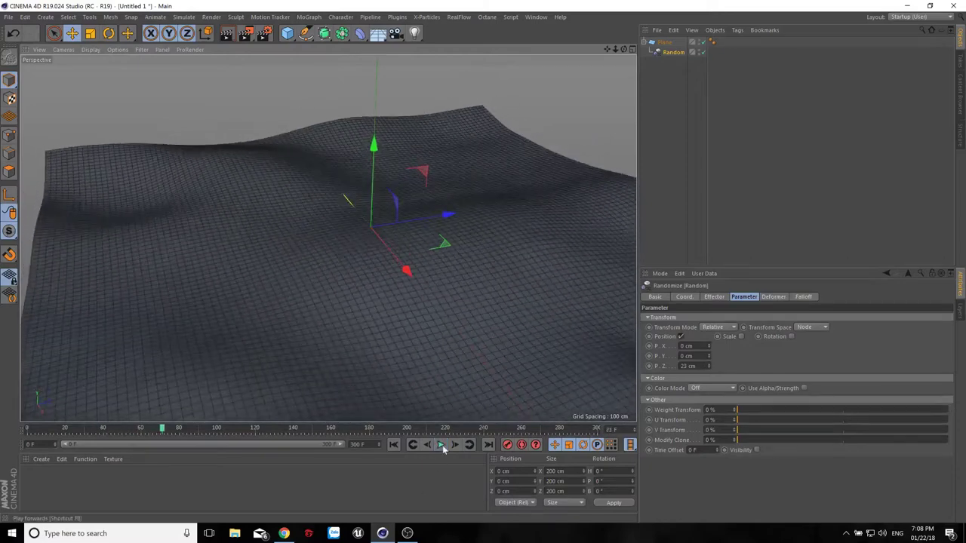
click(393, 445)
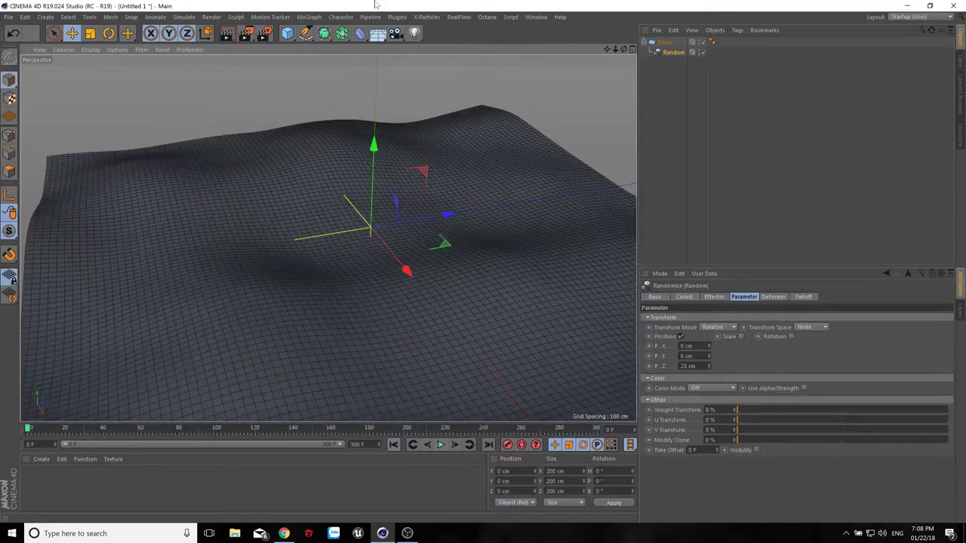
- Add a Cube and scale it down to about 32.874 cm per side
click(287, 34)
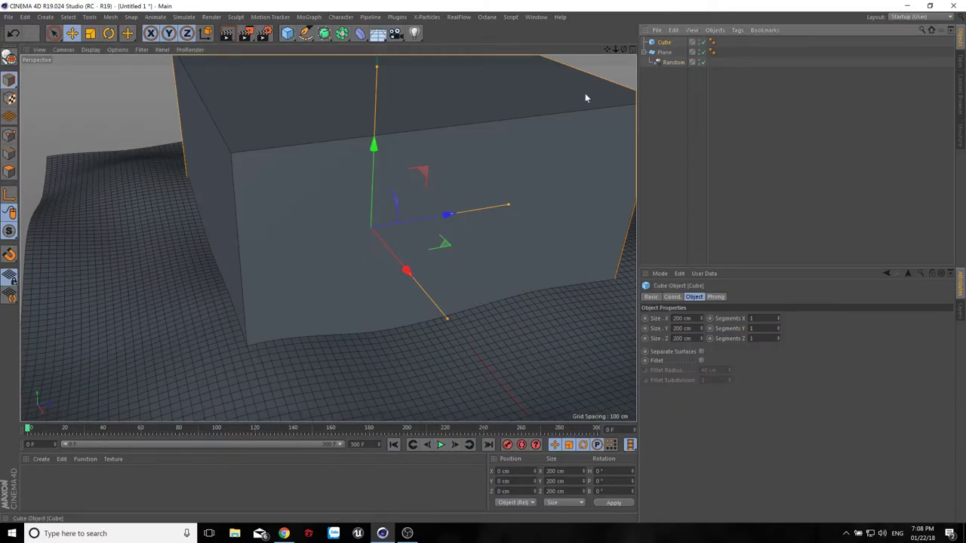
scroll(416, 276, down, 5)
scroll(426, 219, down, 3)
key(t)
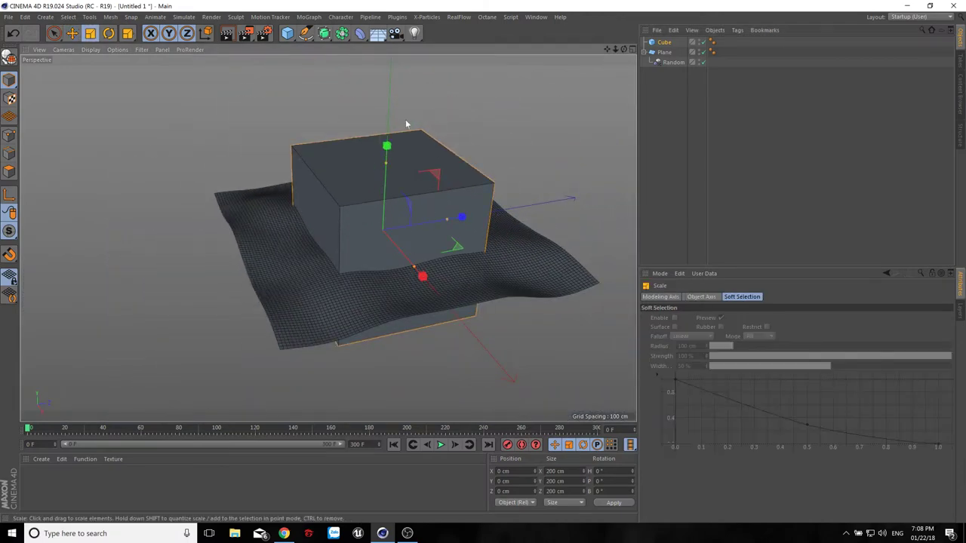
drag(386, 147, 391, 235)
scroll(392, 237, up, 6)
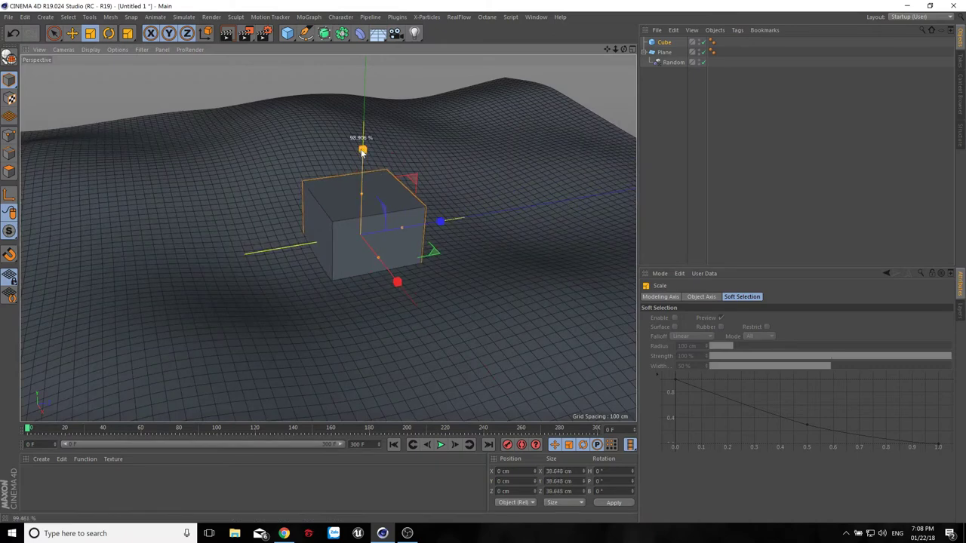
drag(362, 151, 360, 167)
- Give the Cube a Constraint tag clamping it To Surface of the Plane, As Phong Normal with Use Normals
right_click(664, 42)
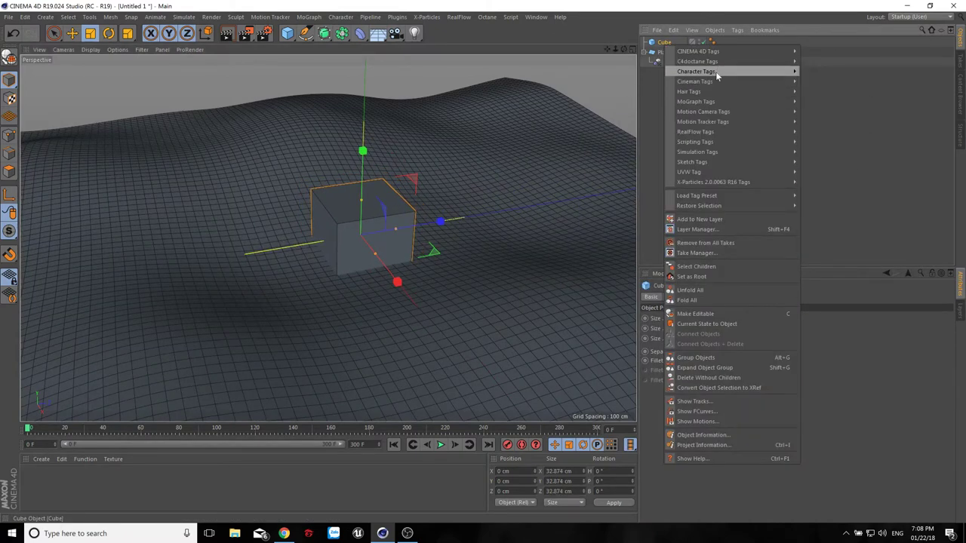
click(826, 89)
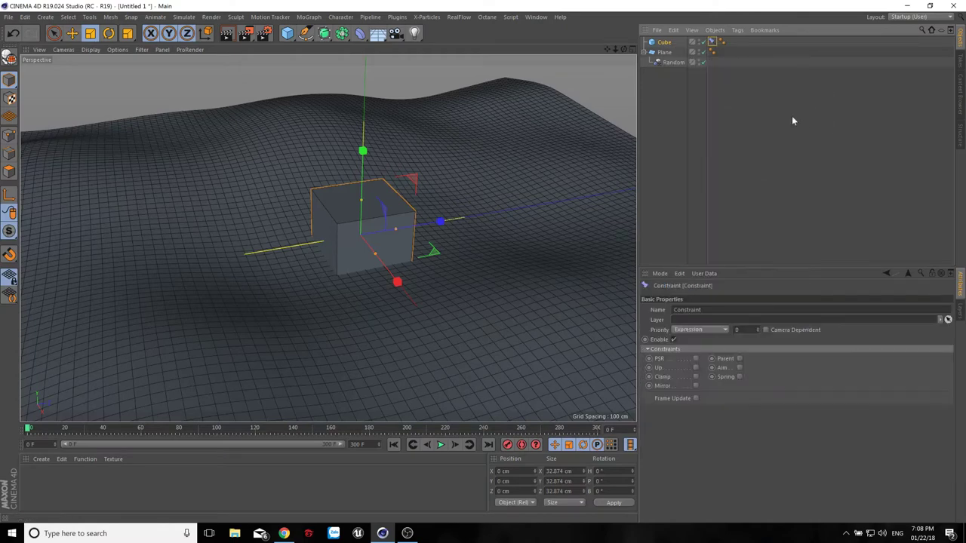
click(695, 376)
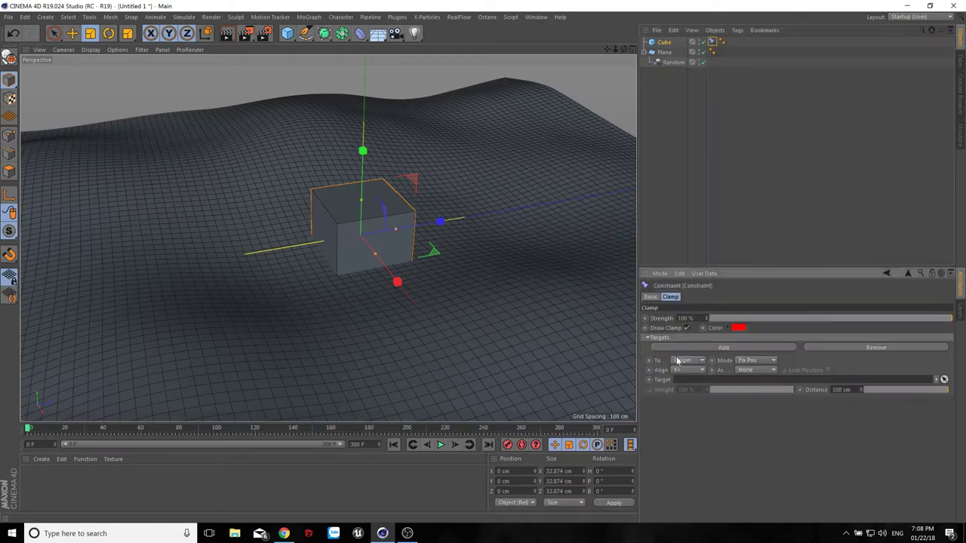
click(699, 361)
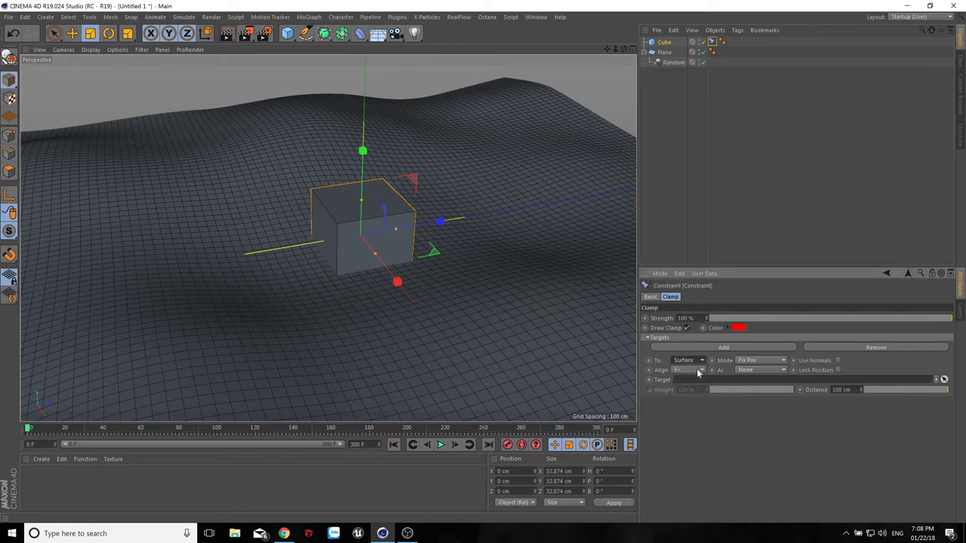
click(766, 371)
click(838, 361)
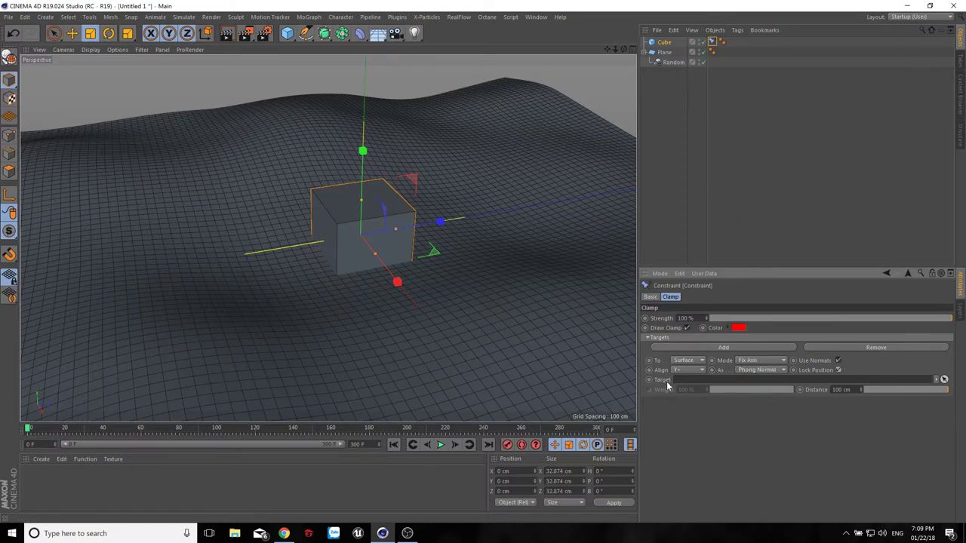
click(666, 55)
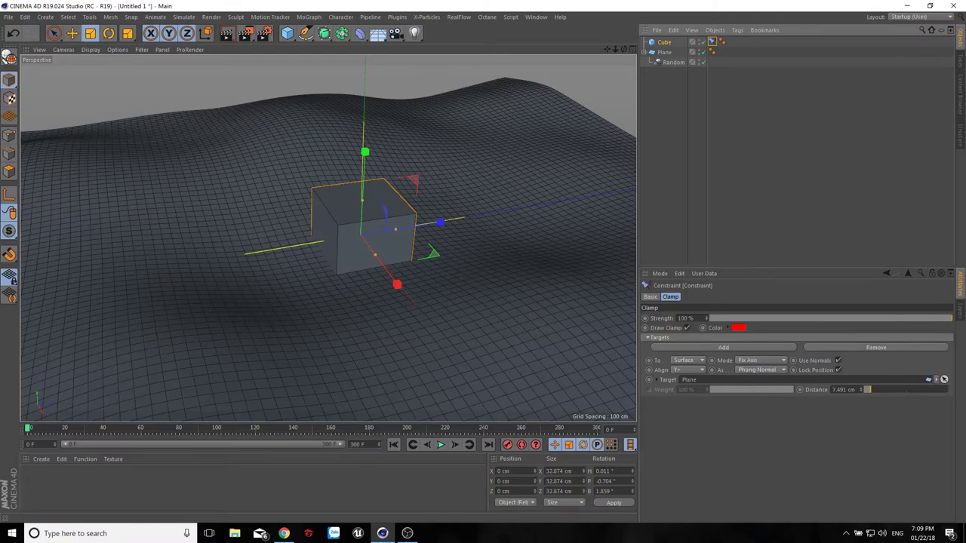
- Enable Lock Position on the clamp during playback, then rewind to frame 0
click(439, 446)
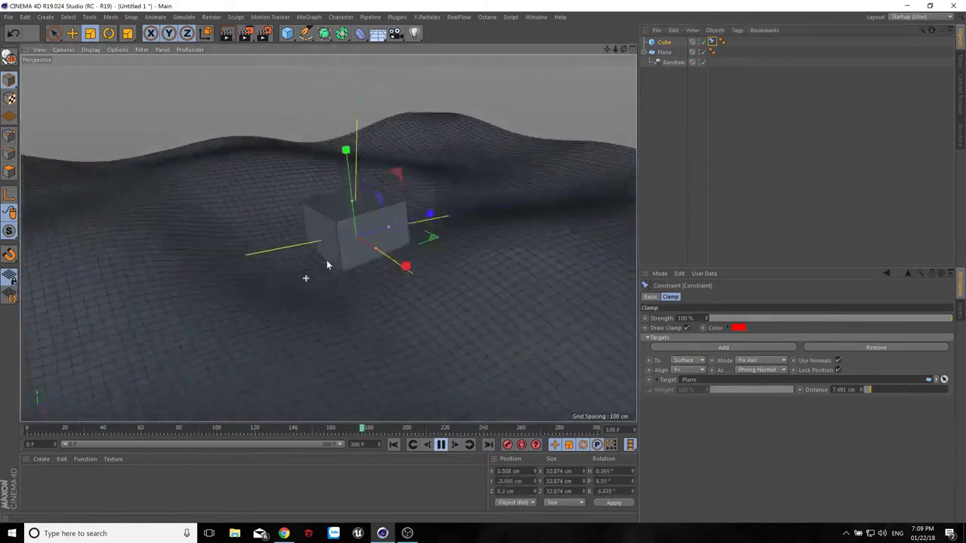
click(838, 370)
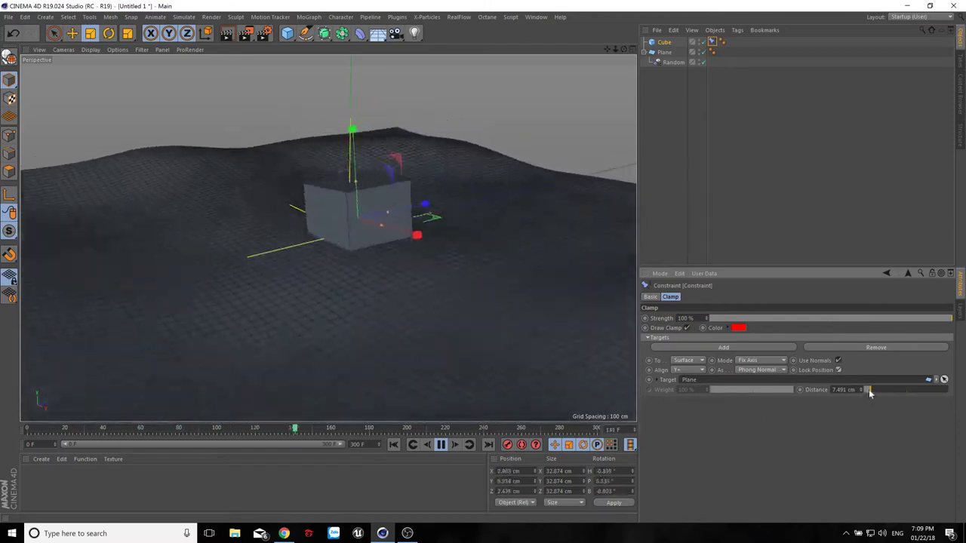
click(441, 444)
click(393, 445)
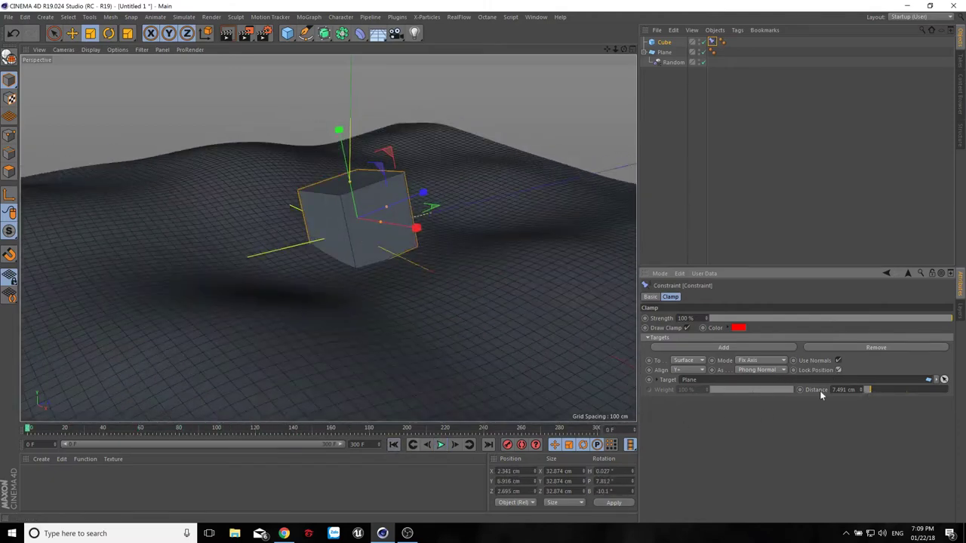
- Set the clamp Distance to 0 cm and keep Strength at 100%
drag(872, 393, 858, 396)
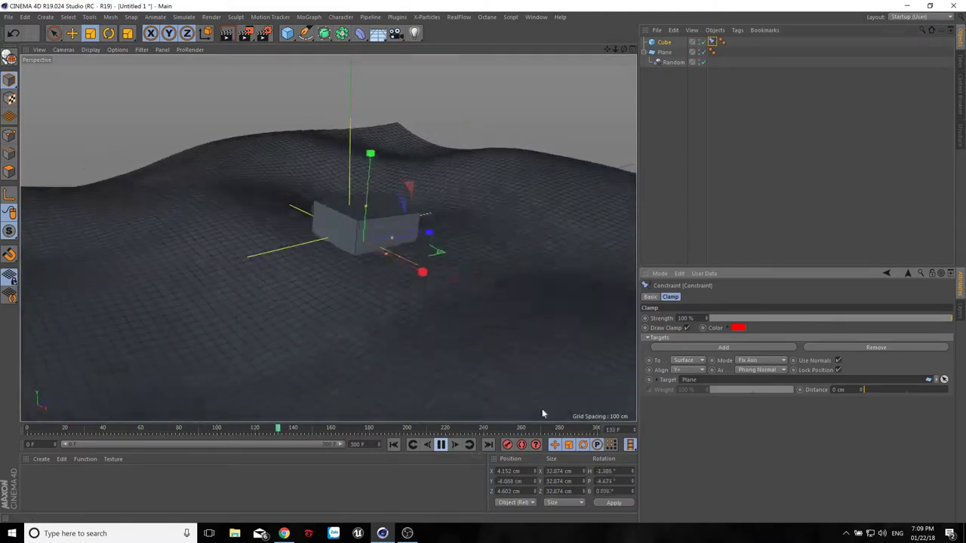
drag(841, 320, 846, 318)
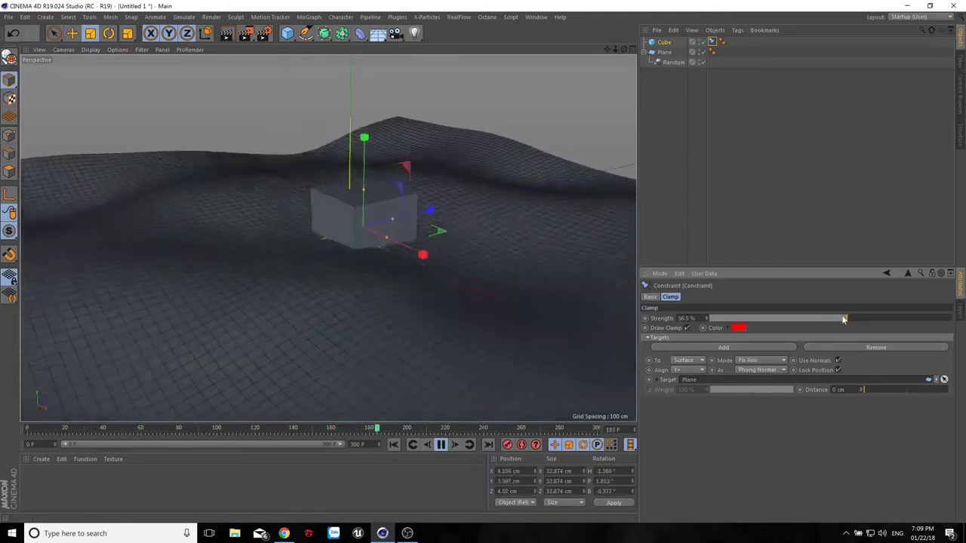
drag(917, 323, 925, 323)
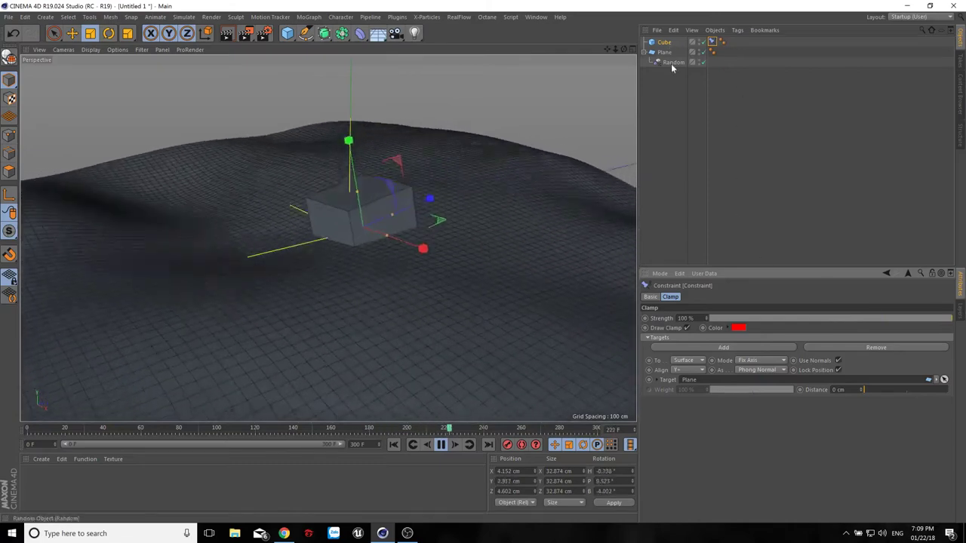
- Lower the Random effector's noise Strength and set its Animation Speed to 37%
click(671, 62)
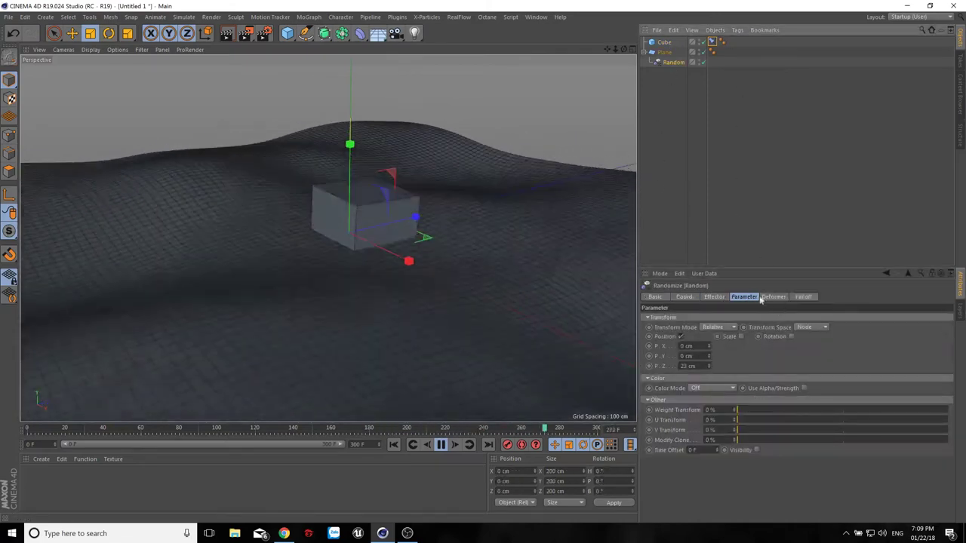
click(720, 297)
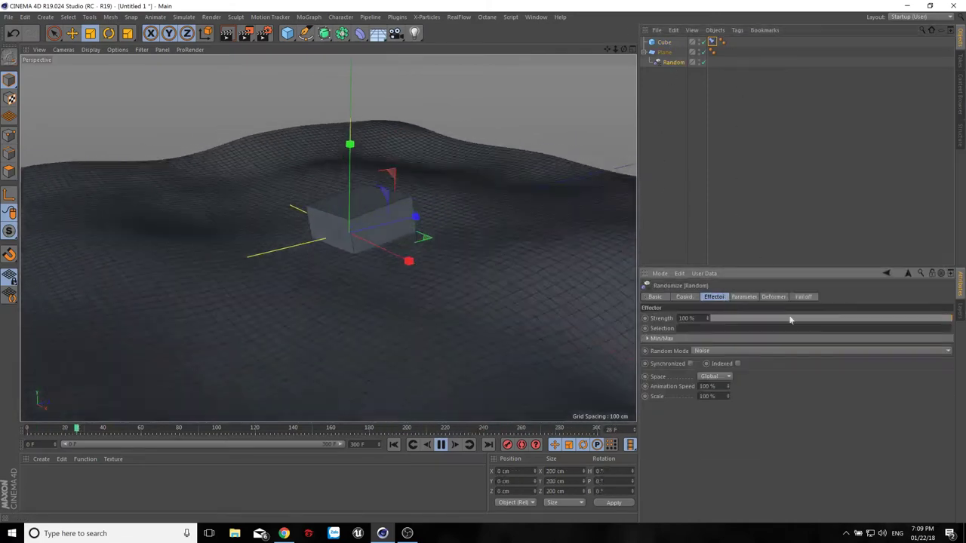
drag(855, 323, 805, 319)
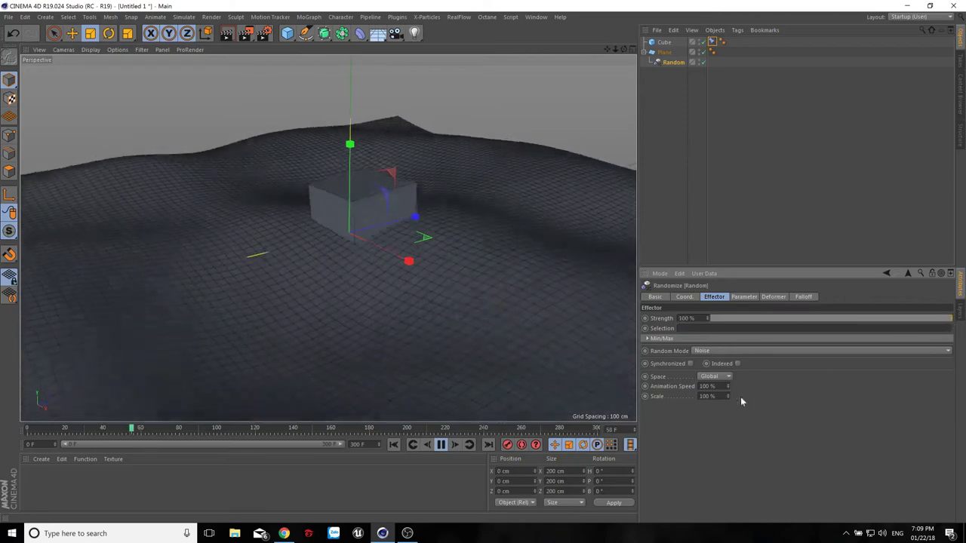
drag(728, 387, 728, 400)
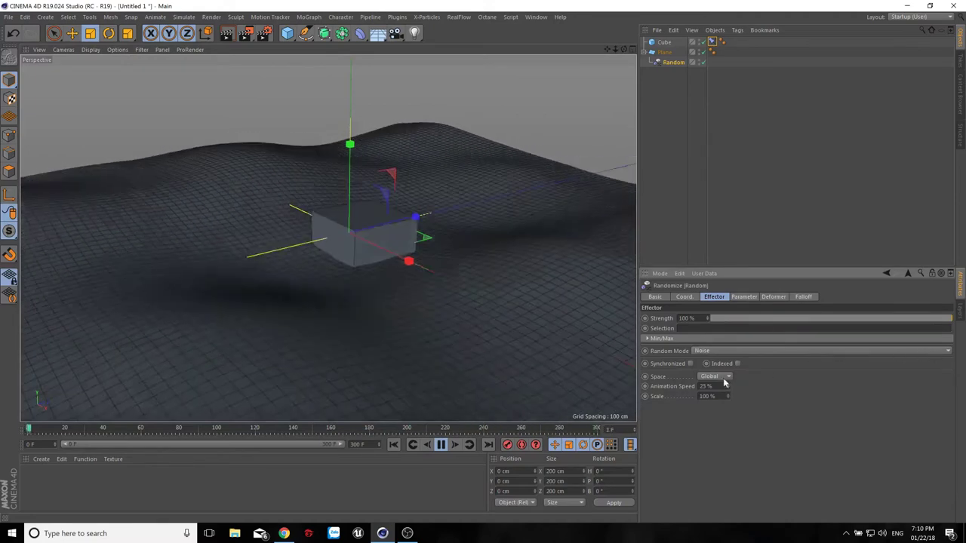
drag(728, 386, 728, 382)
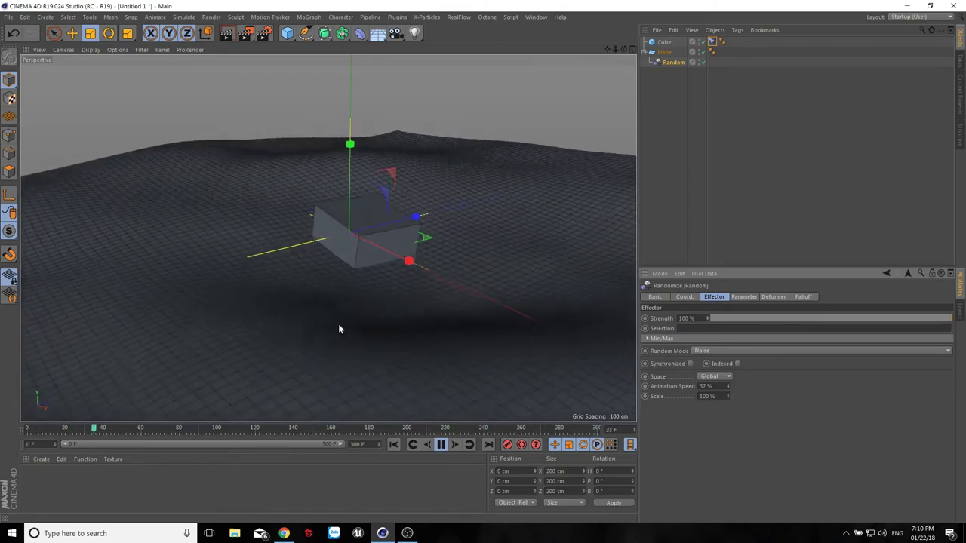
mouse_move(336, 323)
alt+mouse_down()
mouse_move(298, 320)
mouse_move(345, 323)
mouse_move(259, 319)
mouse_move(384, 327)
mouse_move(325, 327)
mouse_move(375, 362)
mouse_move(380, 382)
mouse_move(378, 298)
alt+mouse_up()
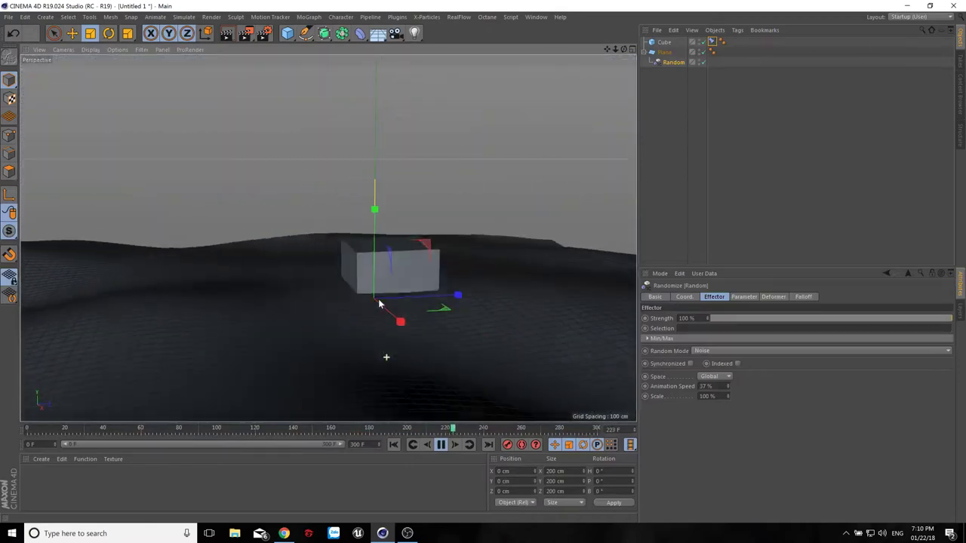
- Add an omni Light raised 49.9 cm above the Cube and stop playback
click(413, 33)
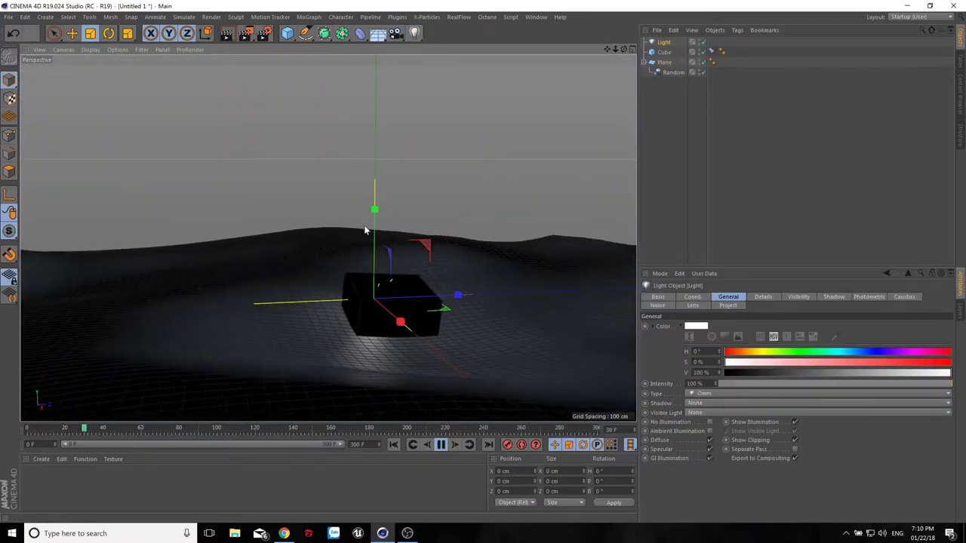
drag(374, 210, 376, 100)
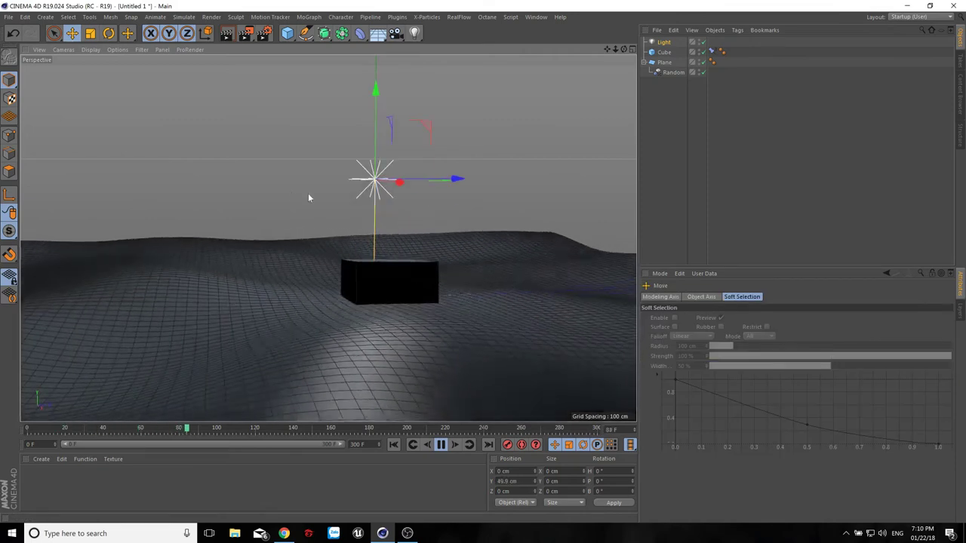
mouse_move(308, 196)
alt+mouse_down()
mouse_move(307, 249)
mouse_move(317, 218)
mouse_move(324, 259)
mouse_move(313, 233)
alt+mouse_up()
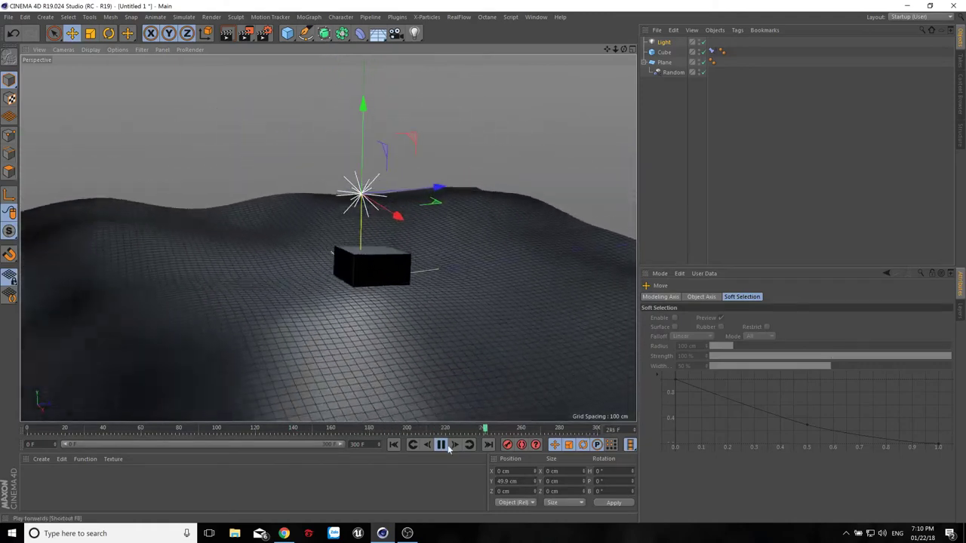
click(406, 271)
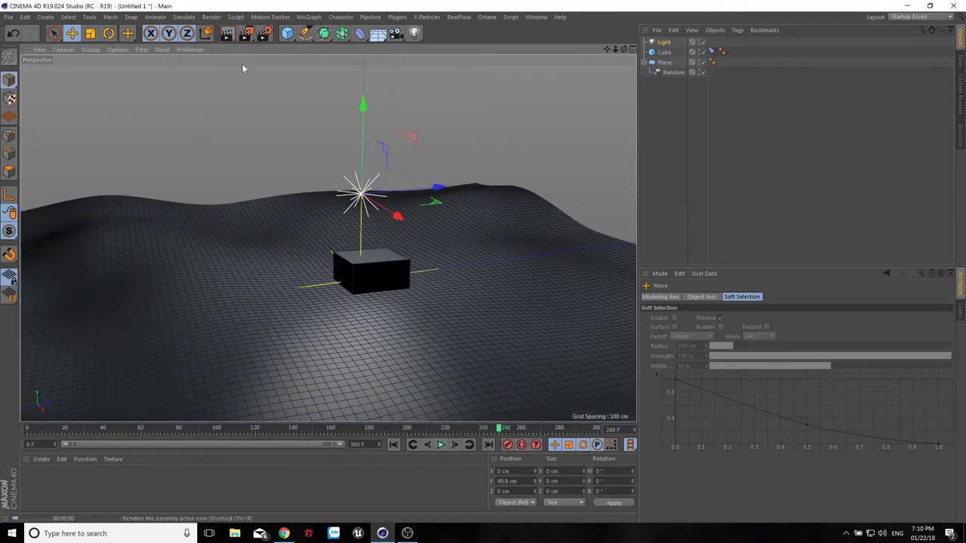